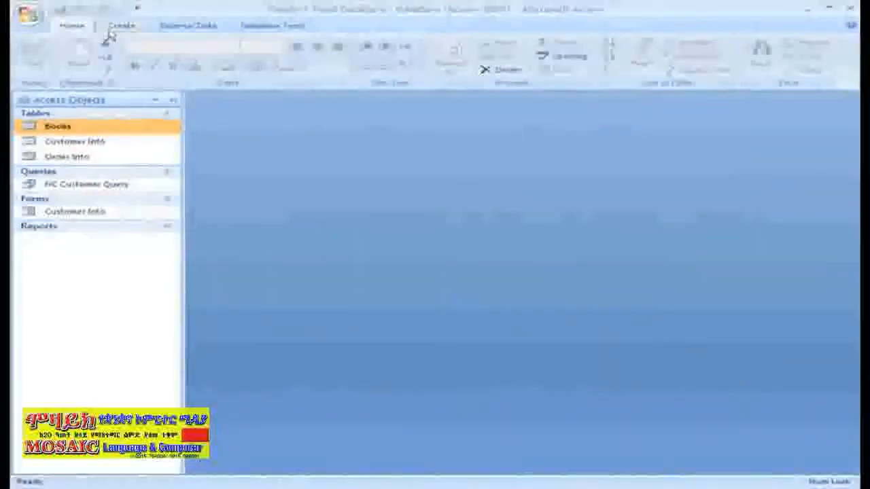
Step: Start the Report Wizard for the Customer Info table and keep that table as the field source
left_click(115, 27)
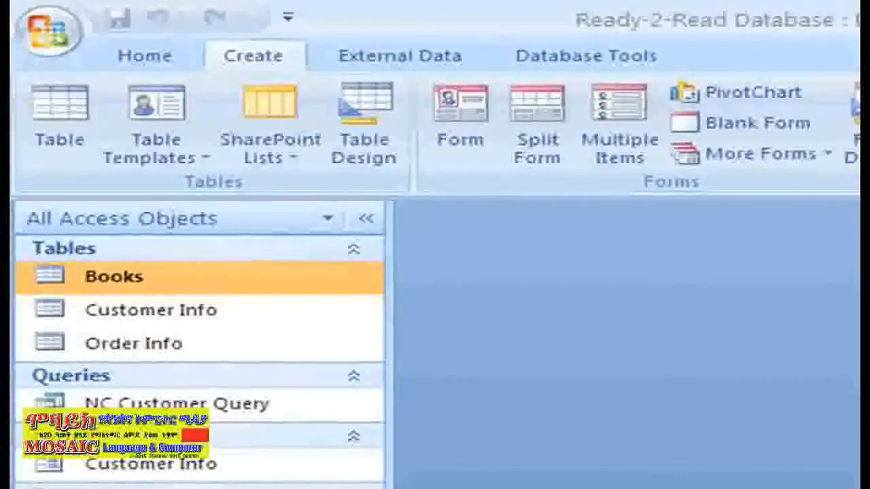
left_click(163, 322)
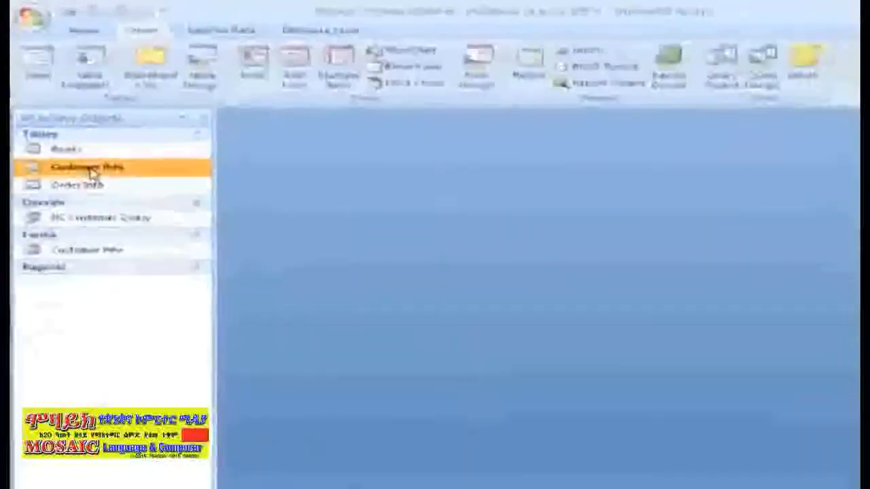
left_click(518, 78)
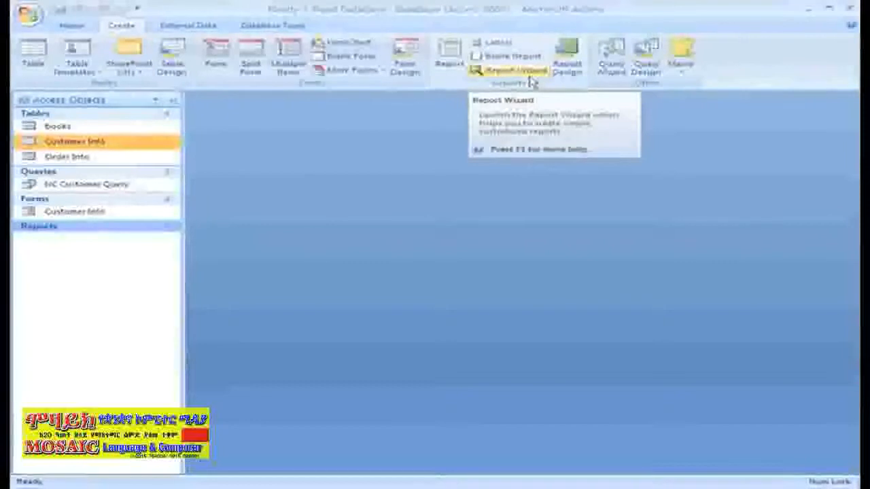
left_click(531, 77)
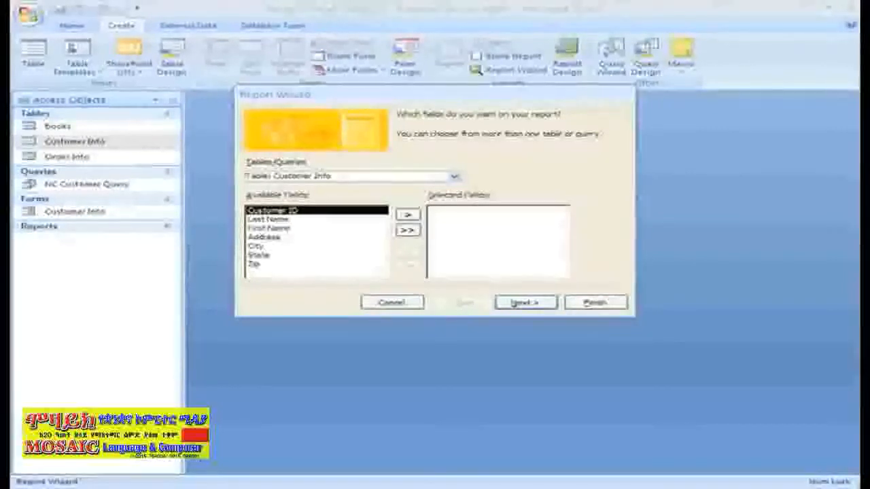
left_click(454, 177)
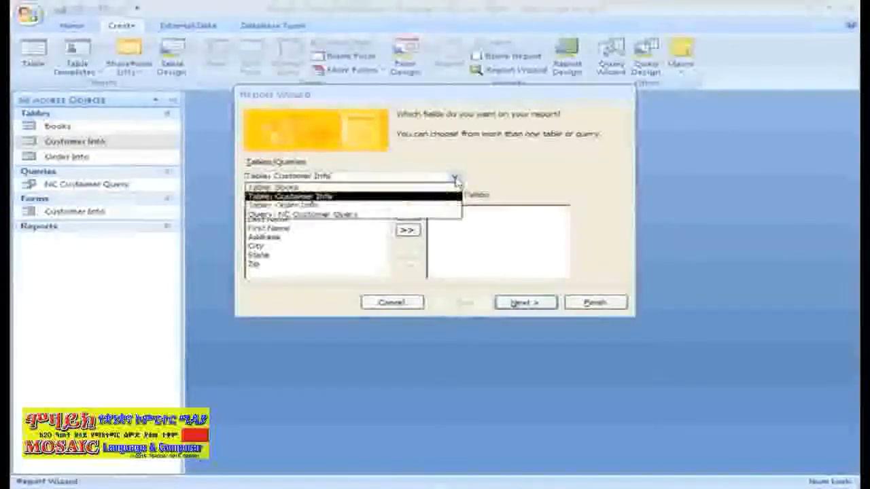
left_click(456, 179)
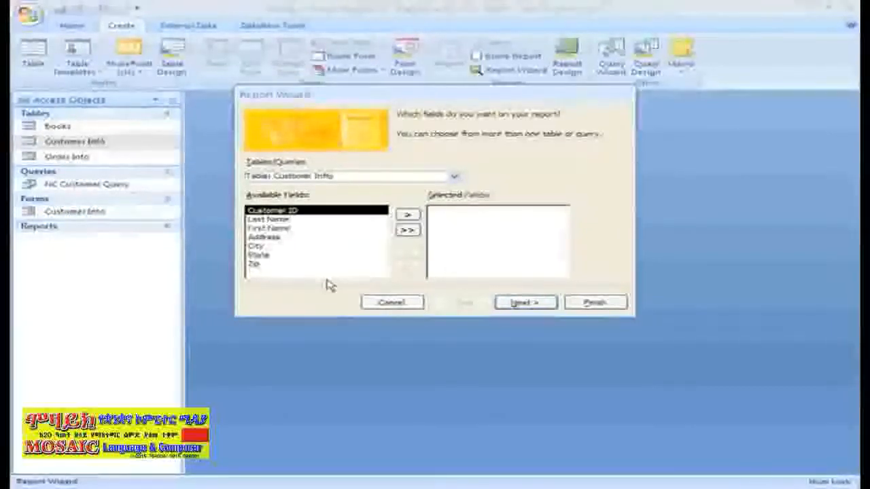
Step: Add the Customer Info fields to the report with Last Name first, leaving out Customer ID
left_click(285, 219)
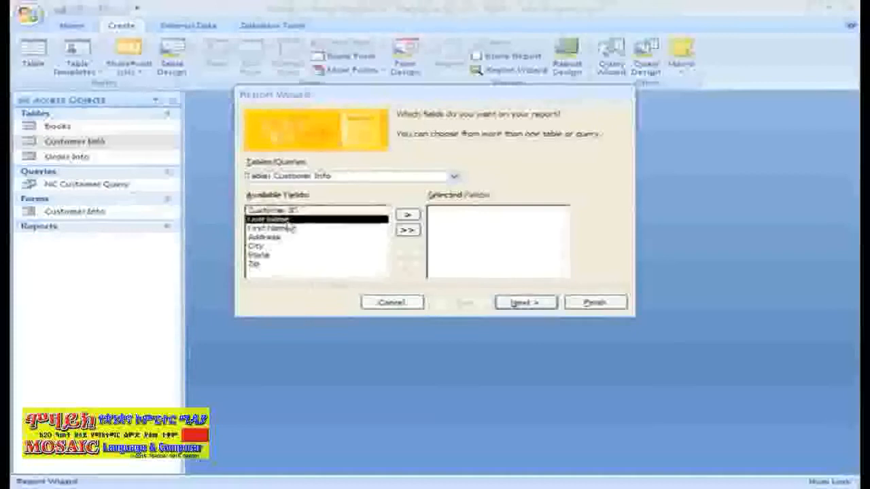
left_click(408, 216)
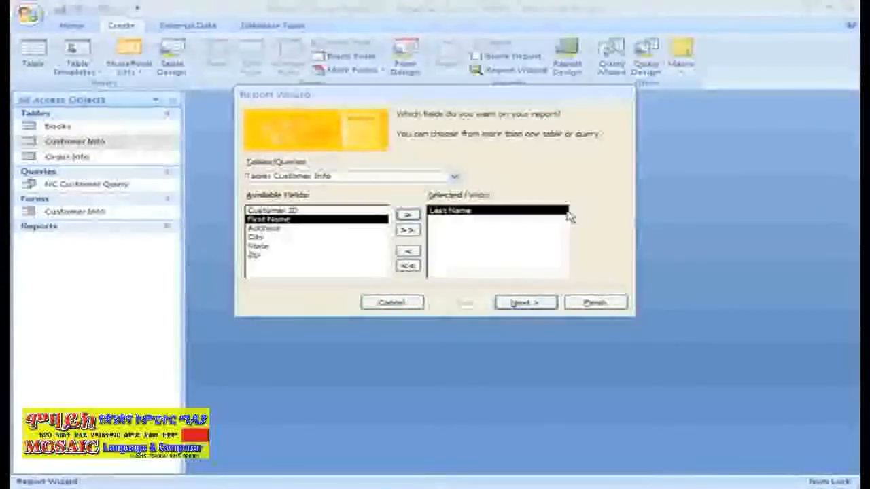
left_click(414, 233)
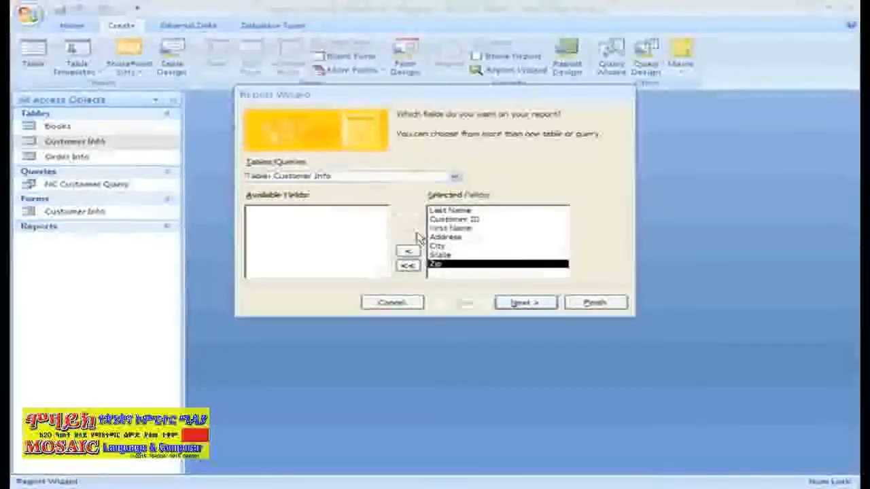
left_click(463, 220)
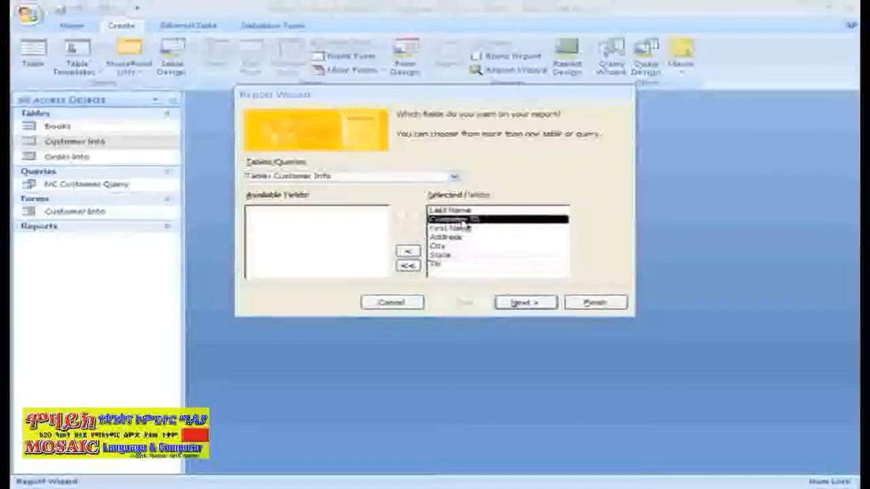
left_click(408, 252)
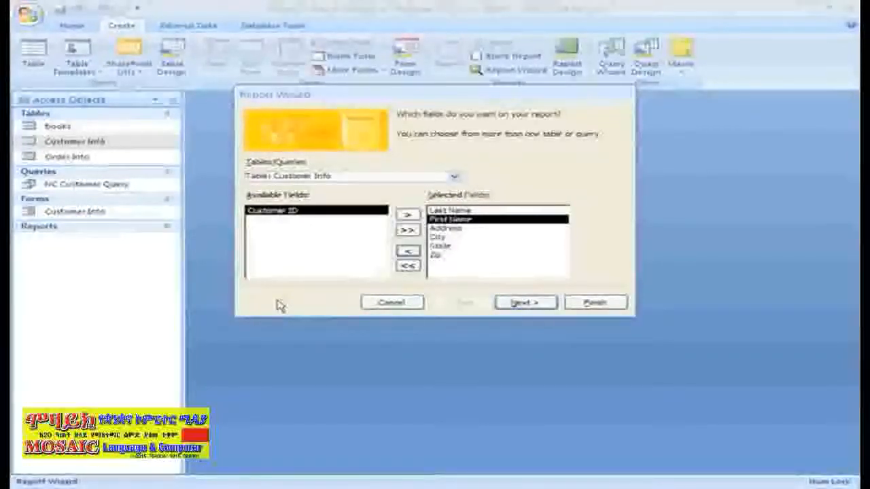
Step: Add the Title field from the Books table to the report and proceed to the data view options
left_click(454, 178)
left_click(393, 187)
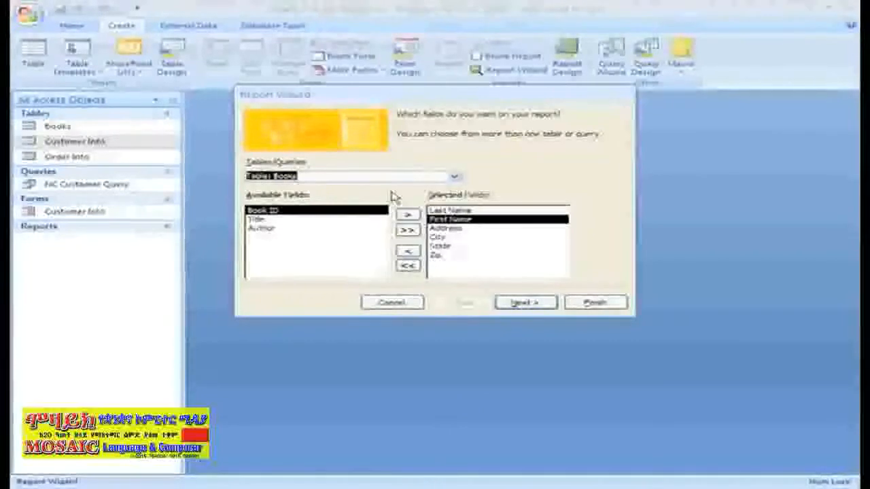
left_click(269, 220)
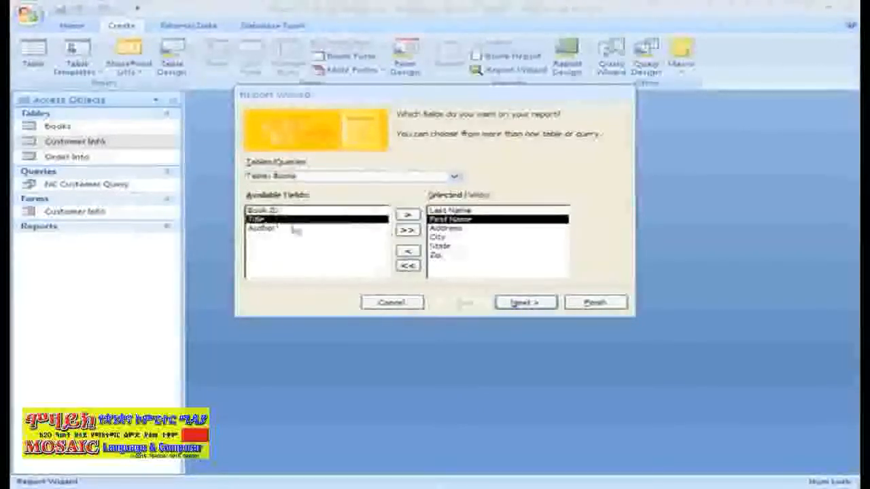
left_click(406, 216)
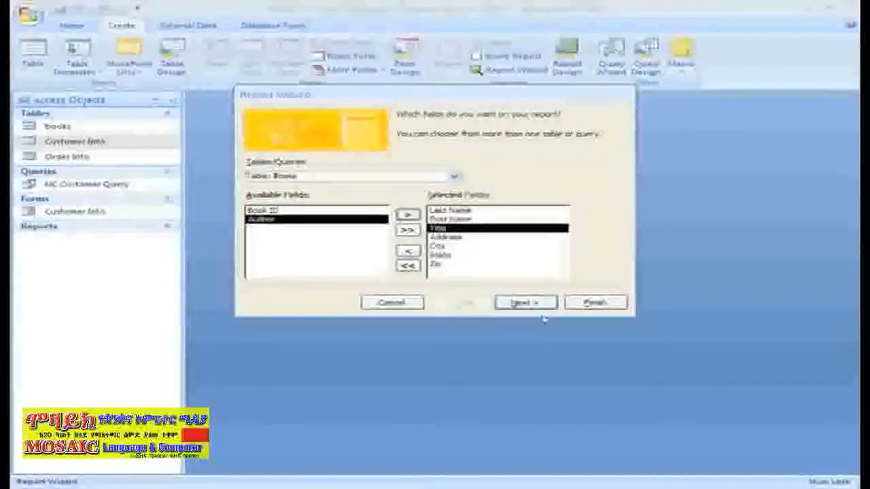
left_click(527, 303)
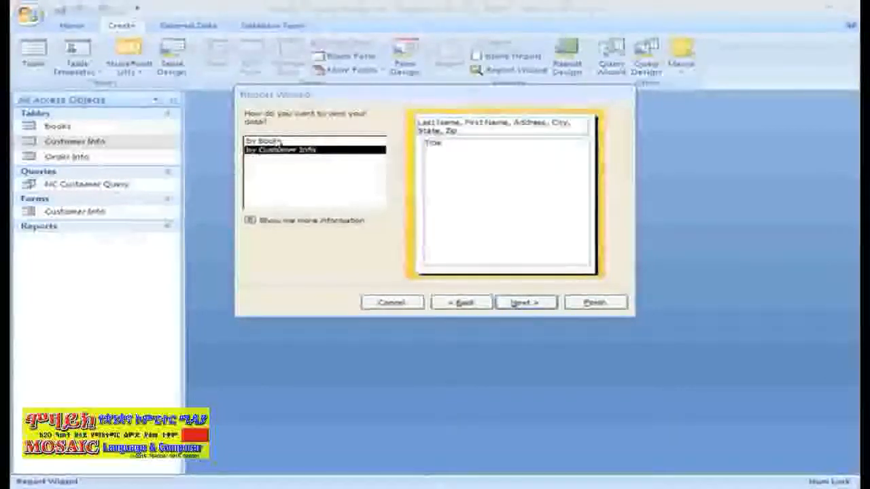
Step: Compare the data views by Books and by Customer Info, choose by Customer Info and proceed to the grouping levels
left_click(273, 140)
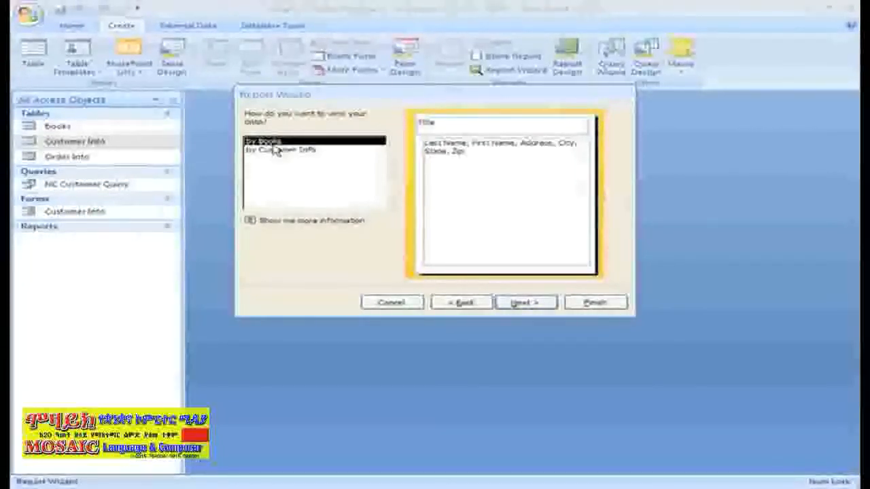
left_click(275, 150)
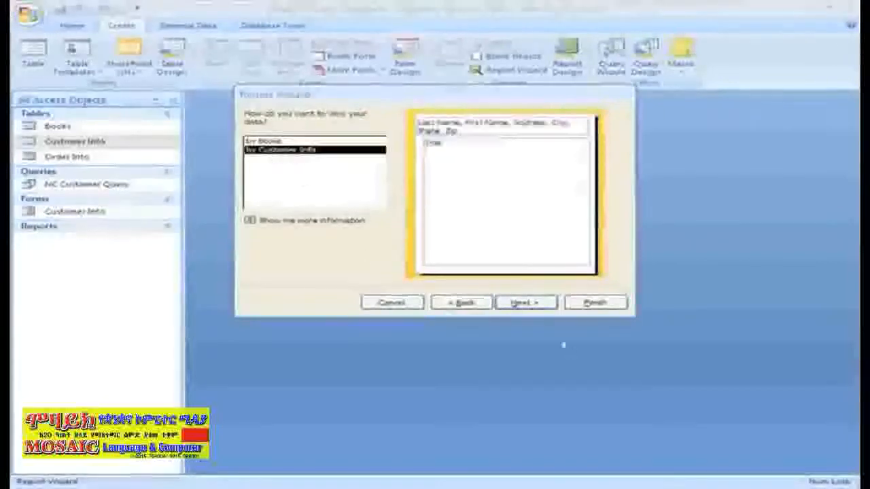
left_click(520, 305)
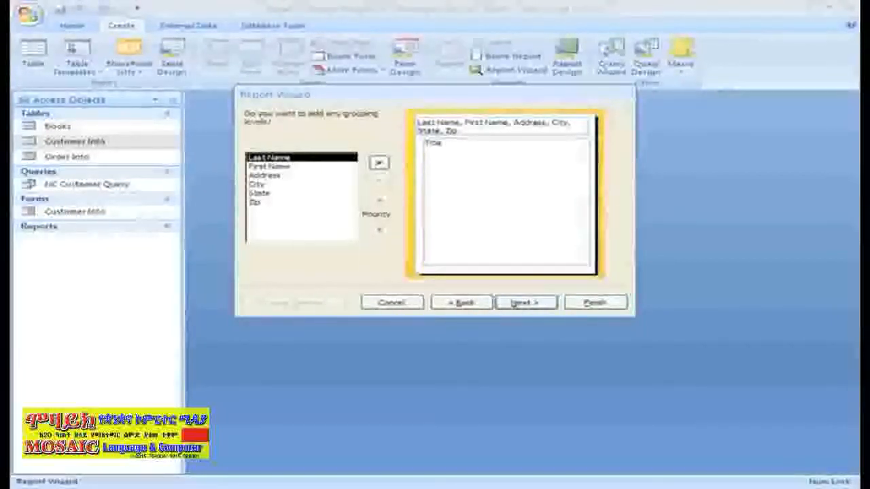
Step: Add State as the report's grouping level and proceed to the sort order
left_click(275, 193)
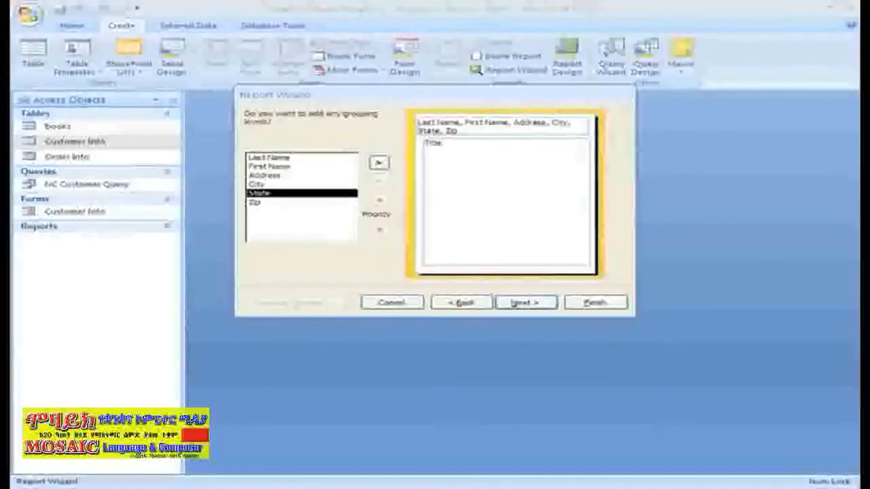
left_click(378, 164)
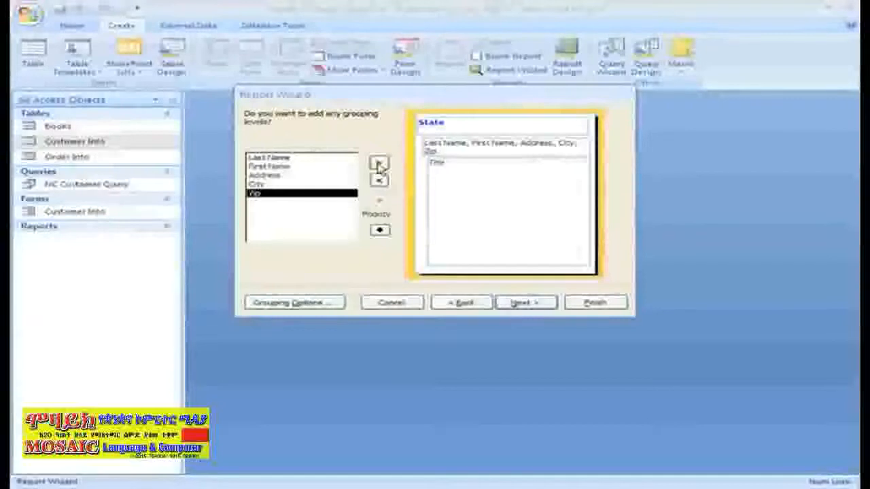
left_click(534, 307)
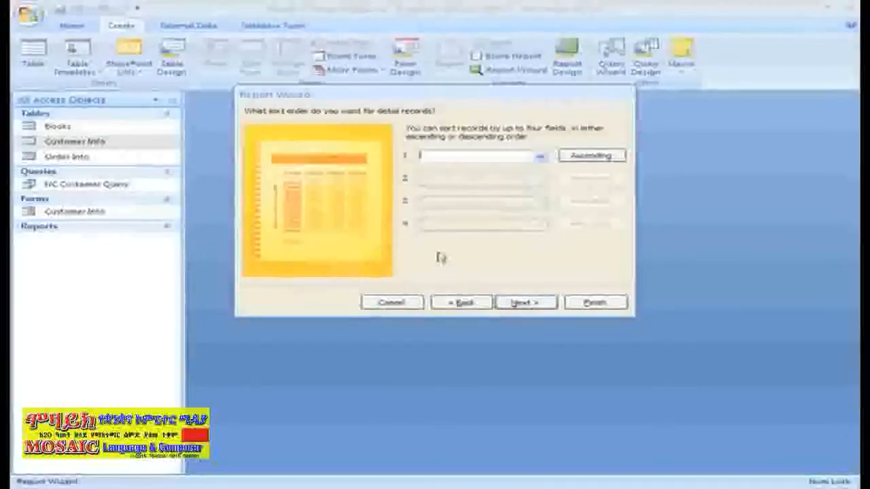
Step: Sort the detail records by Title in ascending order and proceed to the layout options
left_click(540, 156)
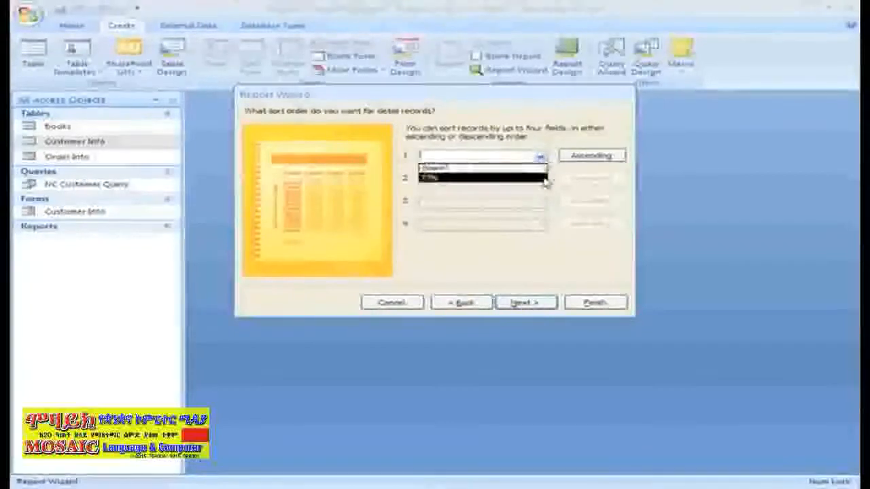
left_click(542, 178)
left_click(534, 308)
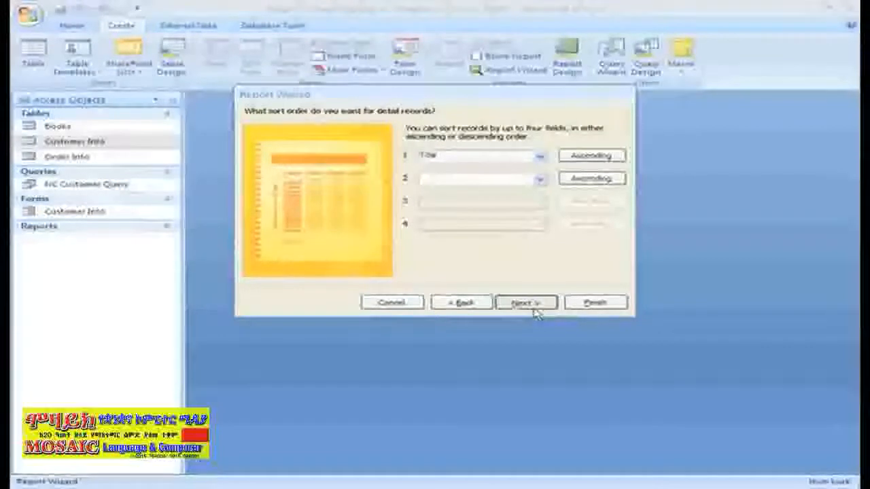
left_click(534, 308)
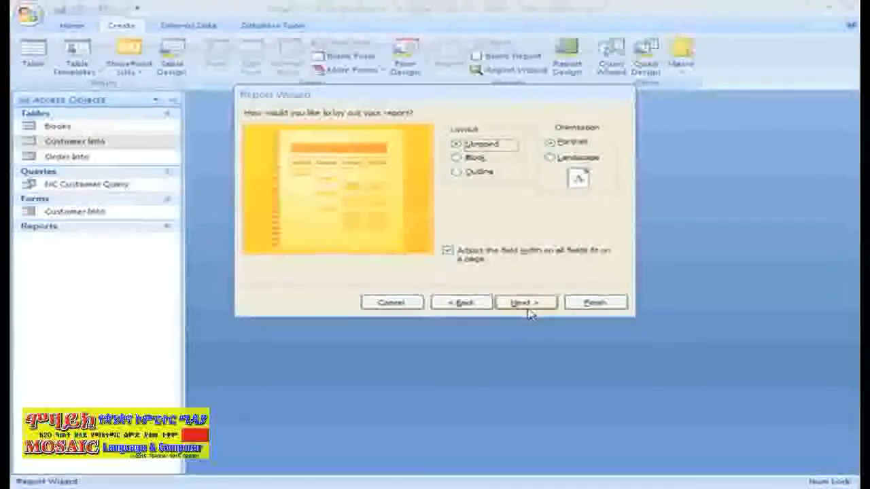
Step: Compare the Block and Outline layouts, choose Stepped with Portrait orientation and proceed to the report styles
left_click(483, 158)
left_click(481, 171)
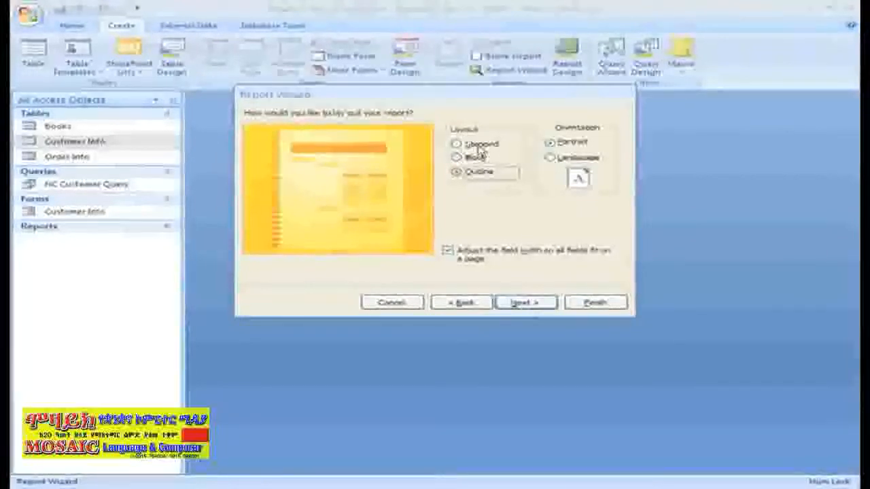
left_click(478, 145)
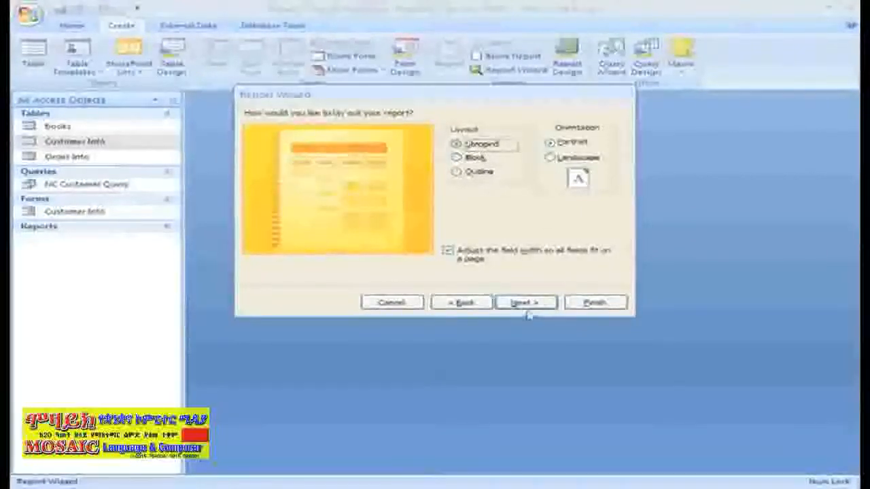
left_click(532, 309)
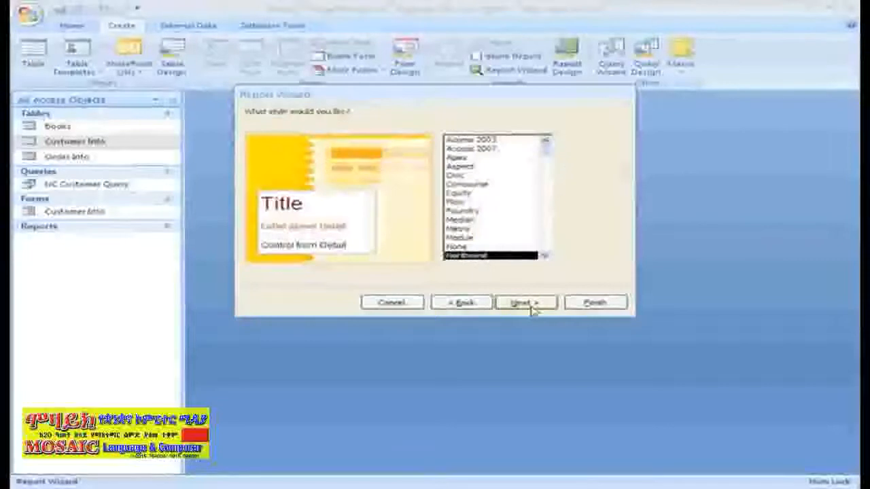
Step: Preview several report styles, including Module, Metro and Equity, choose Civic and proceed to the report title
left_click(474, 247)
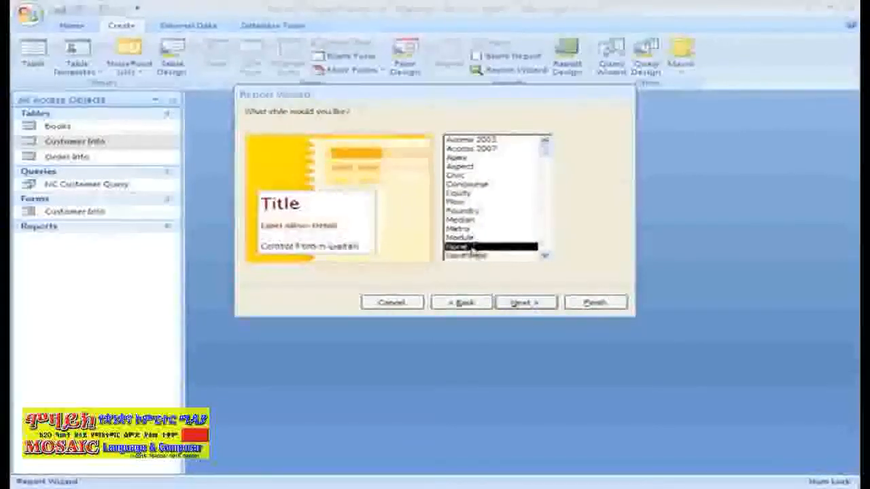
left_click(466, 237)
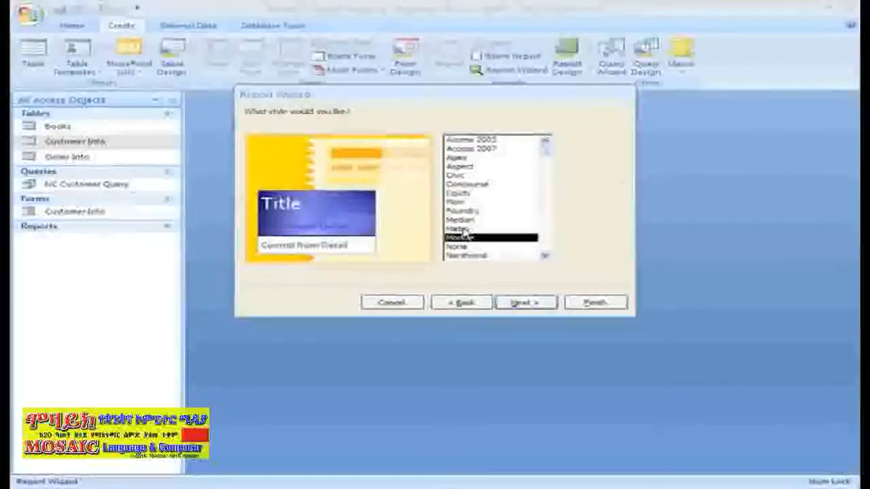
left_click(465, 229)
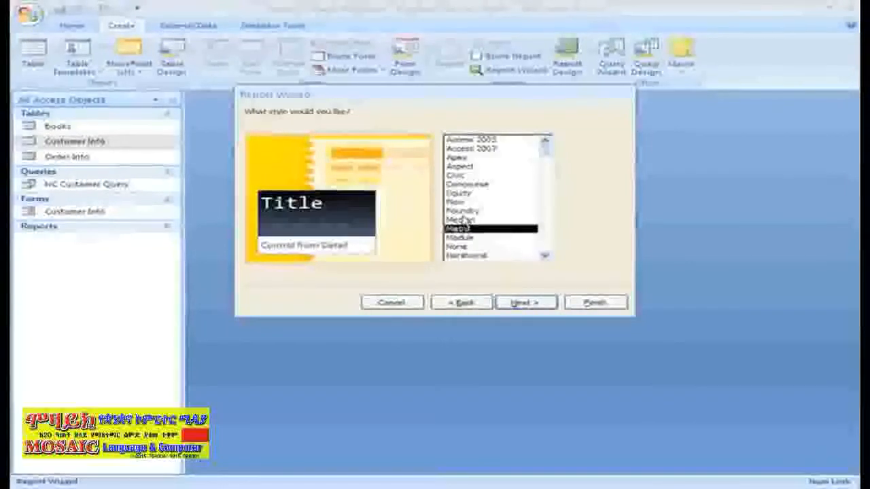
left_click(466, 211)
left_click(466, 193)
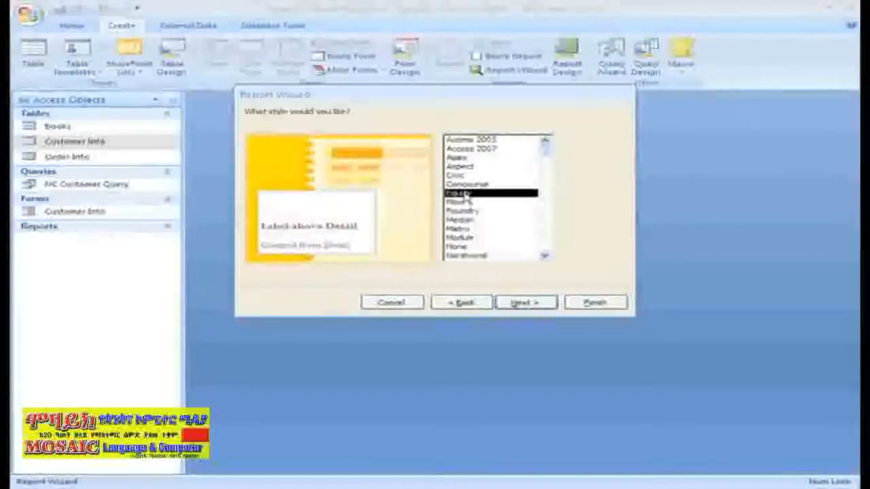
left_click(466, 184)
left_click(465, 175)
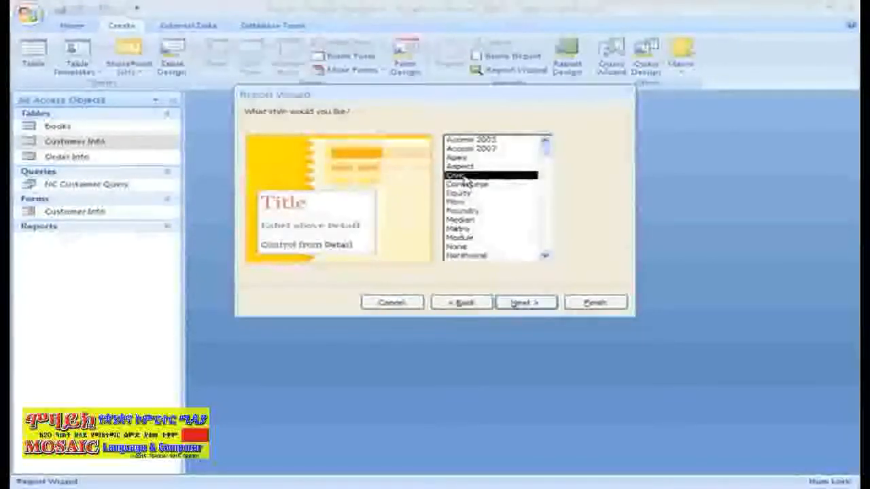
left_click(524, 304)
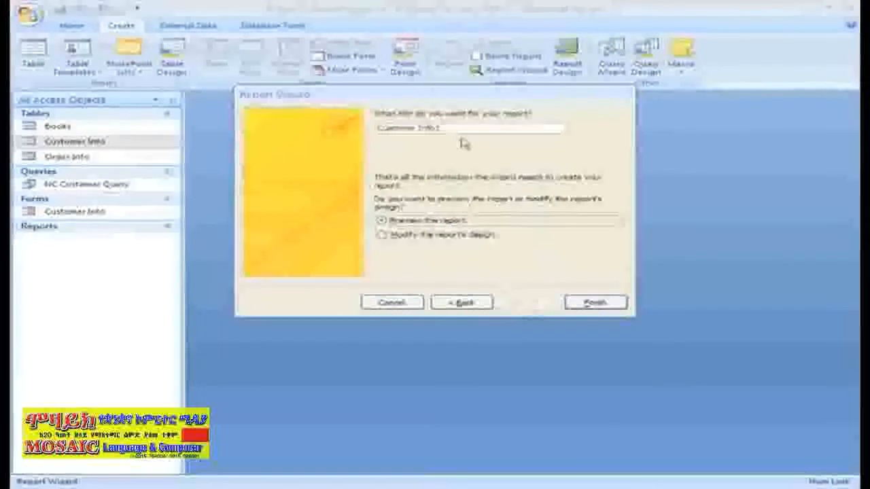
Step: Title the report "Ready-2-Read Customer Info" and finish the wizard with the report preview
left_click_drag(459, 129, 289, 131)
type("Ready ")
type("2-Read Cust")
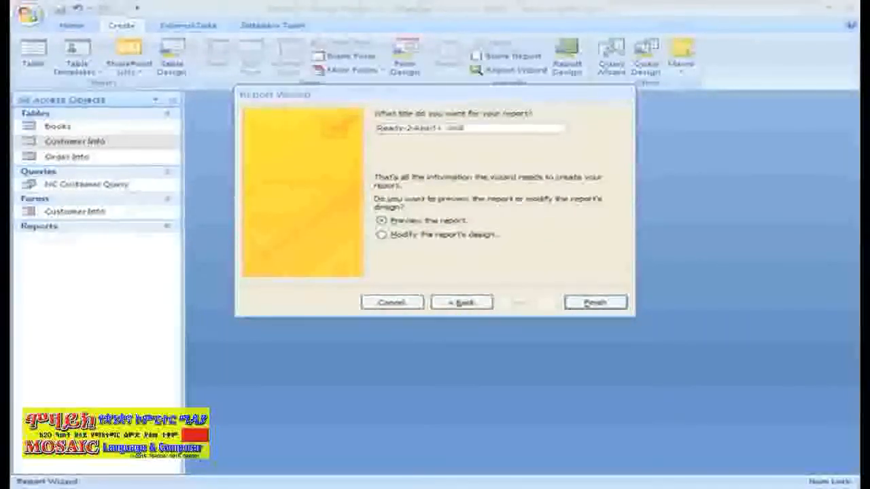
type("omer Info")
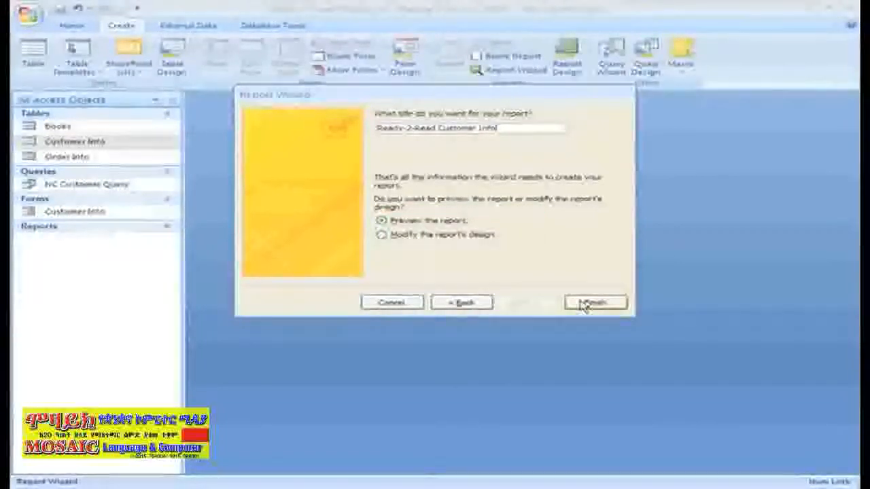
left_click(586, 304)
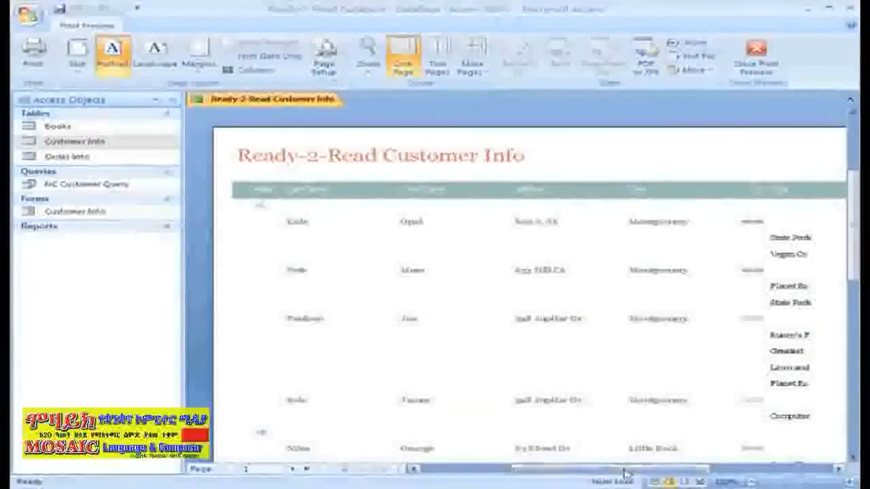
Step: Examine the full width and length of the first page in the report's print preview
left_click_drag(621, 469, 649, 474)
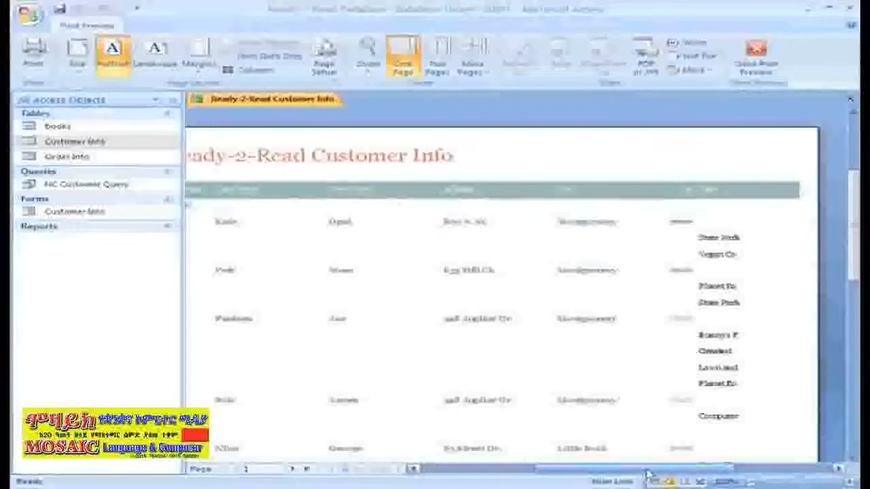
left_click_drag(649, 474, 616, 474)
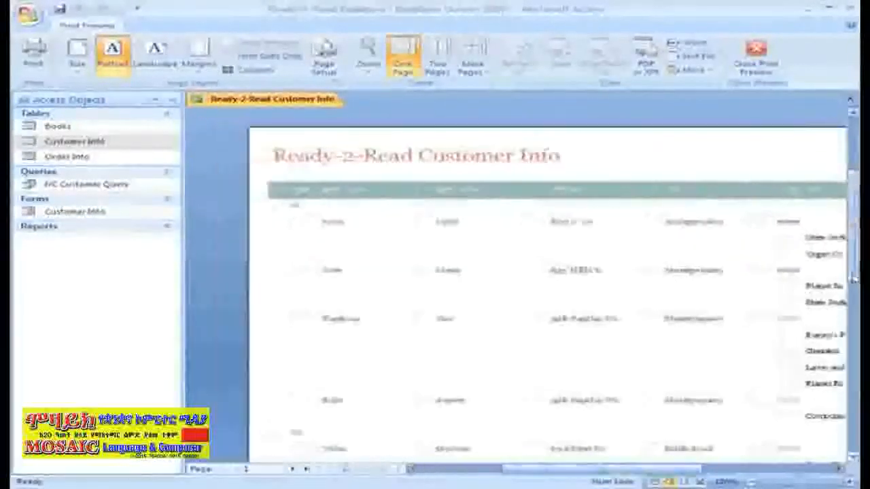
left_click_drag(853, 278, 854, 389)
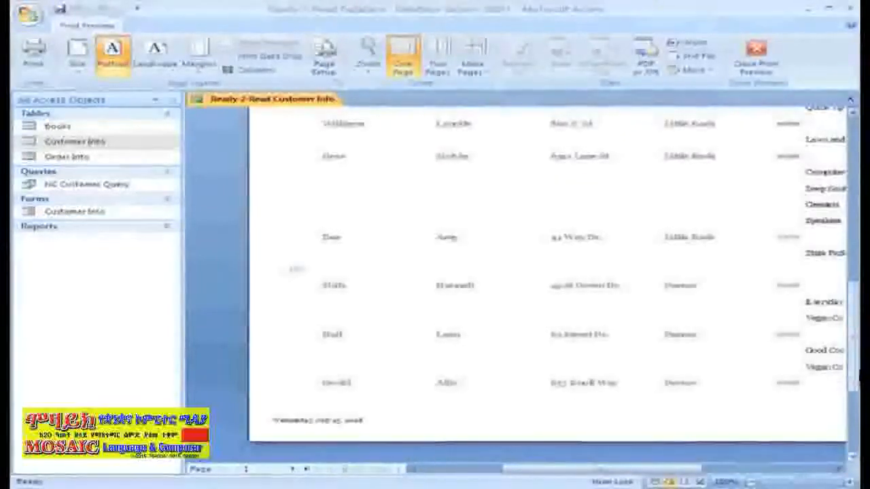